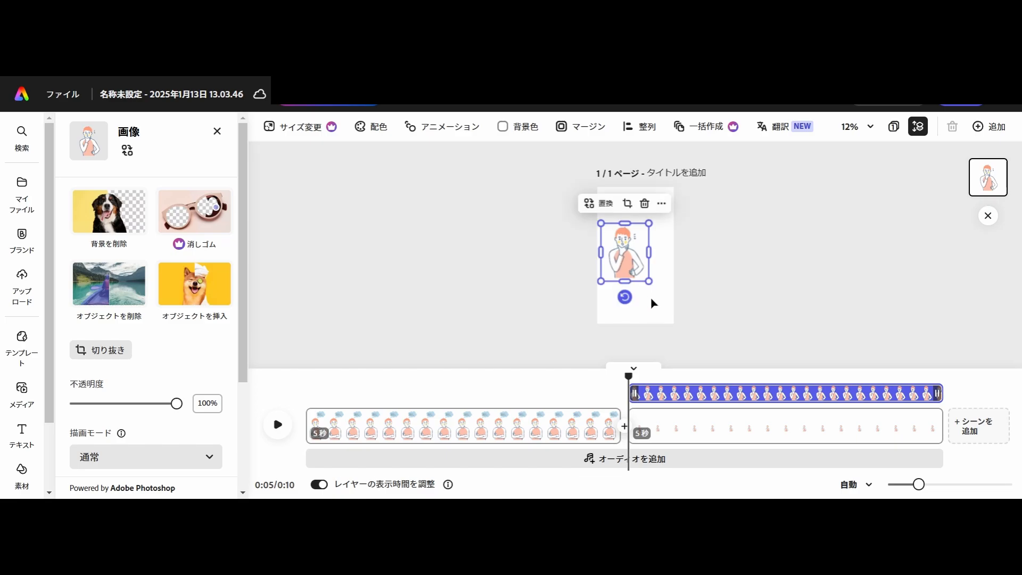
Enlarge the worried man illustration to nearly the page width and add the blue cloud bubble design element above his head.
mouse_move(649, 281)
left_mouse_down()
mouse_move(673, 312)
mouse_move(646, 295)
left_mouse_up()
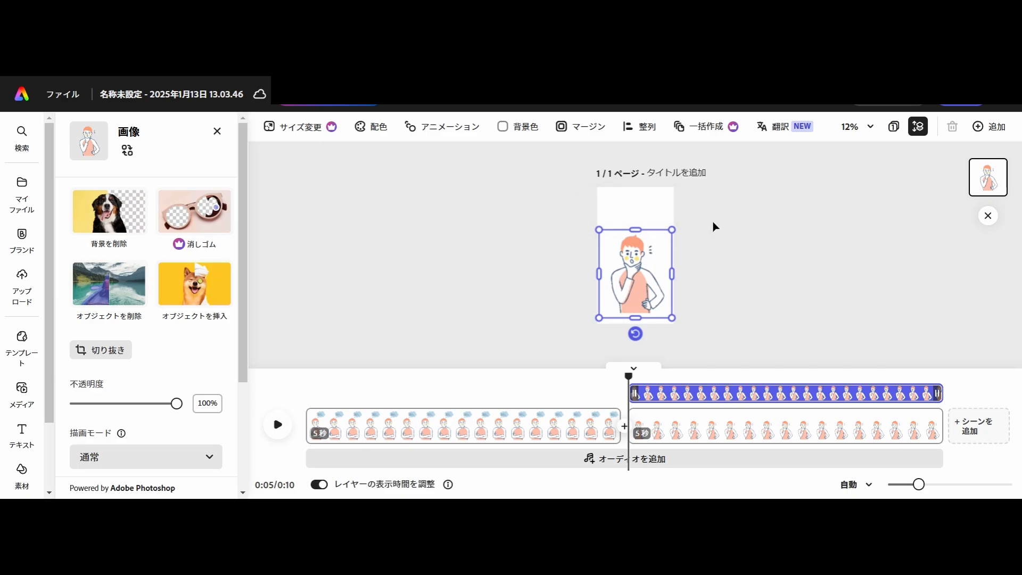
left_click(22, 432)
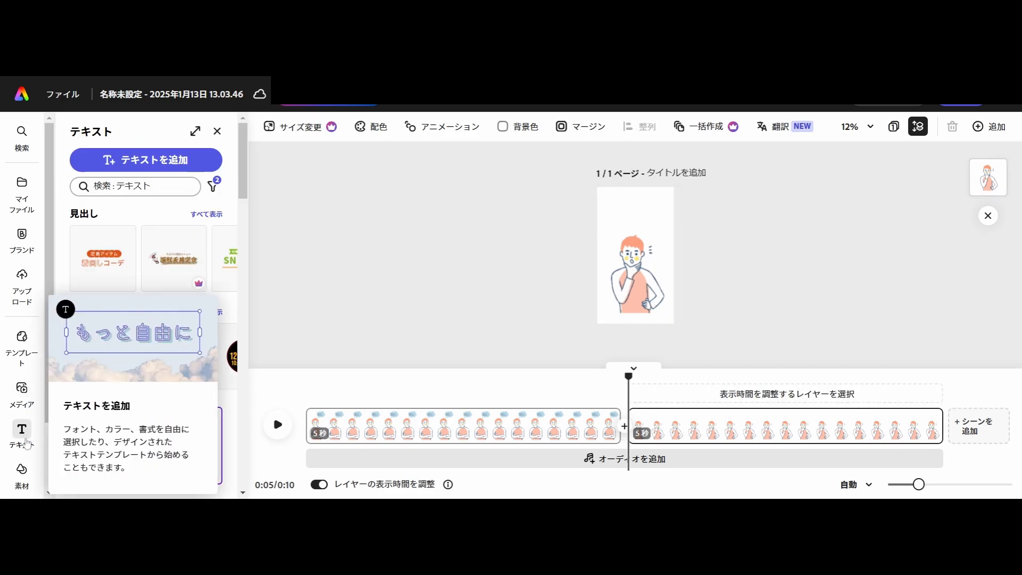
left_click(22, 468)
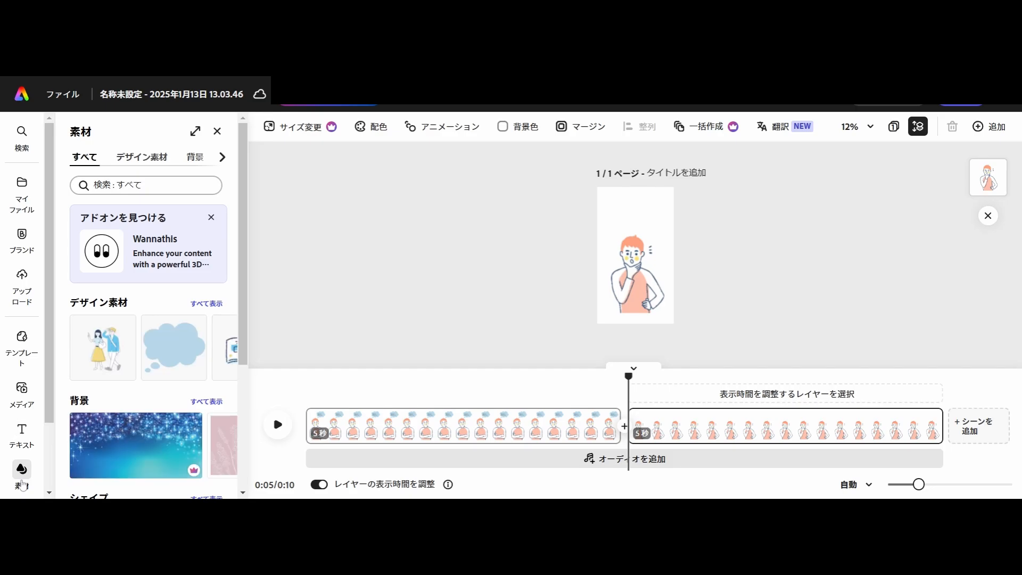
left_click_drag(181, 351, 638, 212)
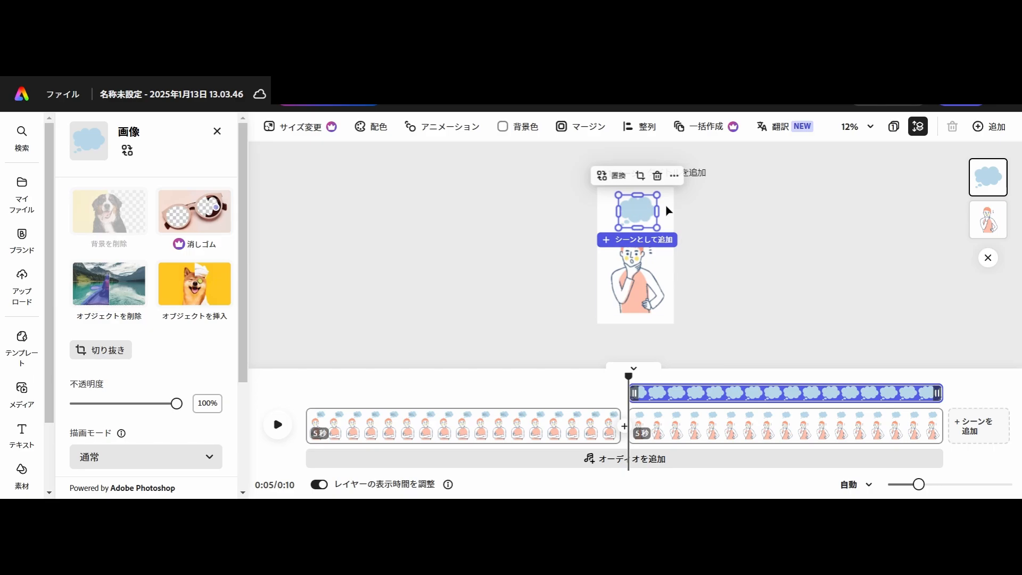
Tilt the cloud bubble slightly counterclockwise and shift it a little to the right above the man's head.
left_click(668, 210)
left_click(638, 211)
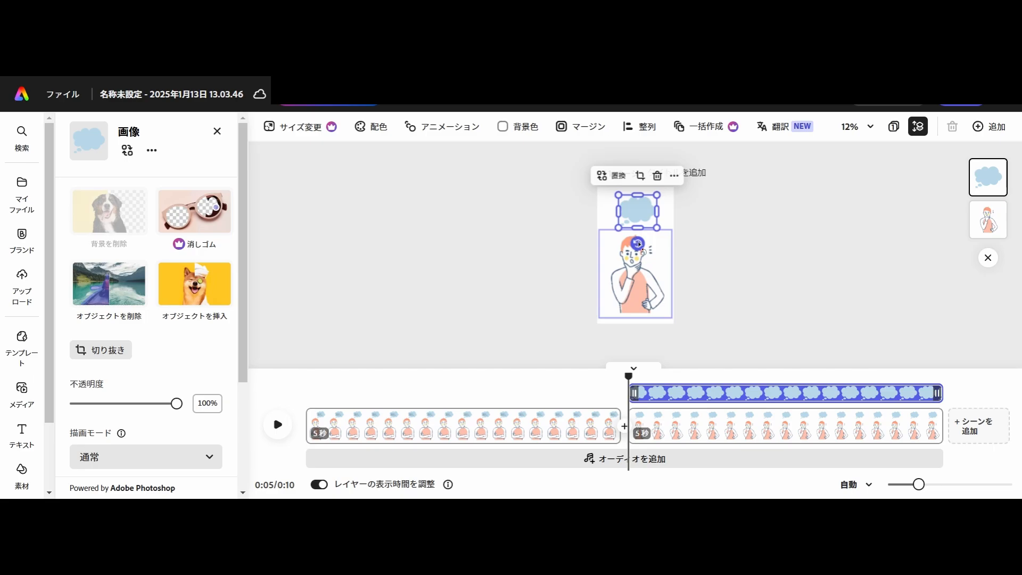
mouse_move(639, 243)
left_mouse_down()
mouse_move(664, 224)
mouse_move(637, 233)
left_mouse_up()
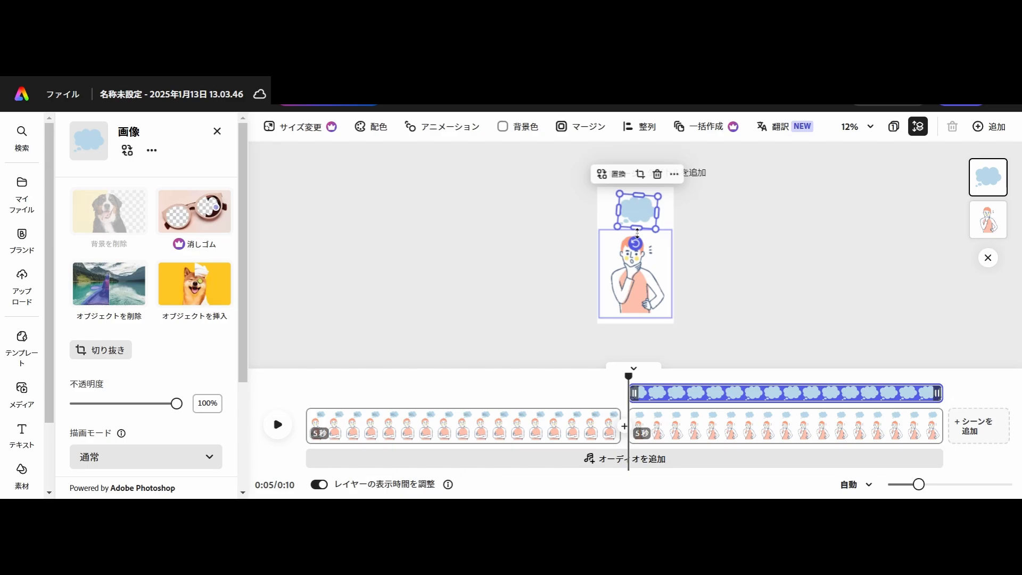
left_click(673, 175)
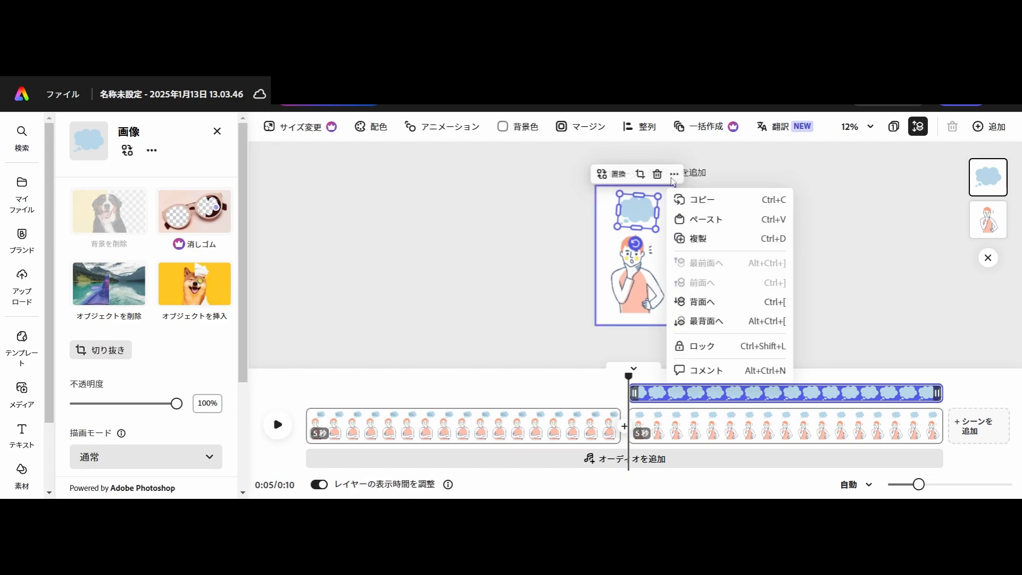
left_click(673, 178)
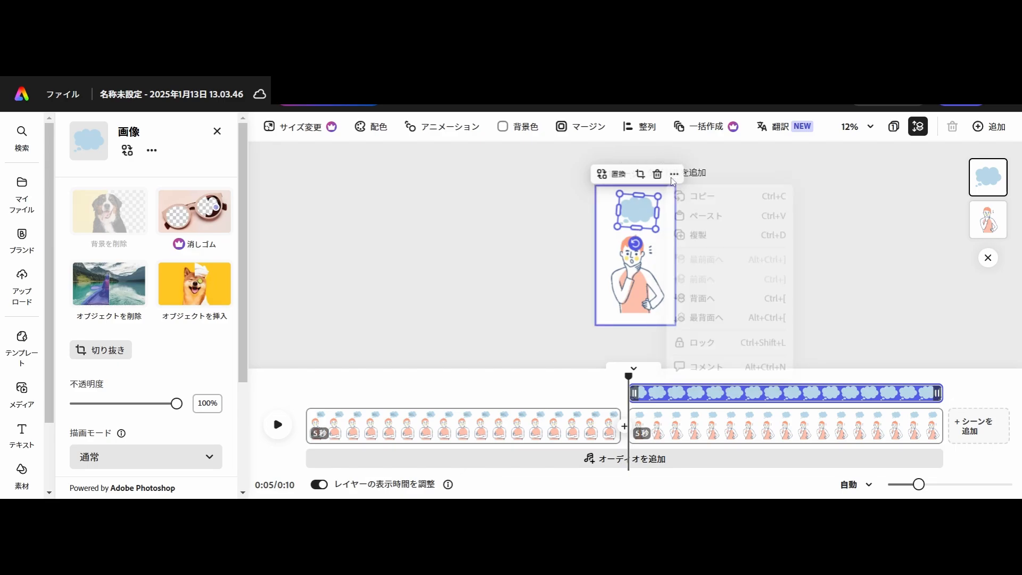
left_click(618, 174)
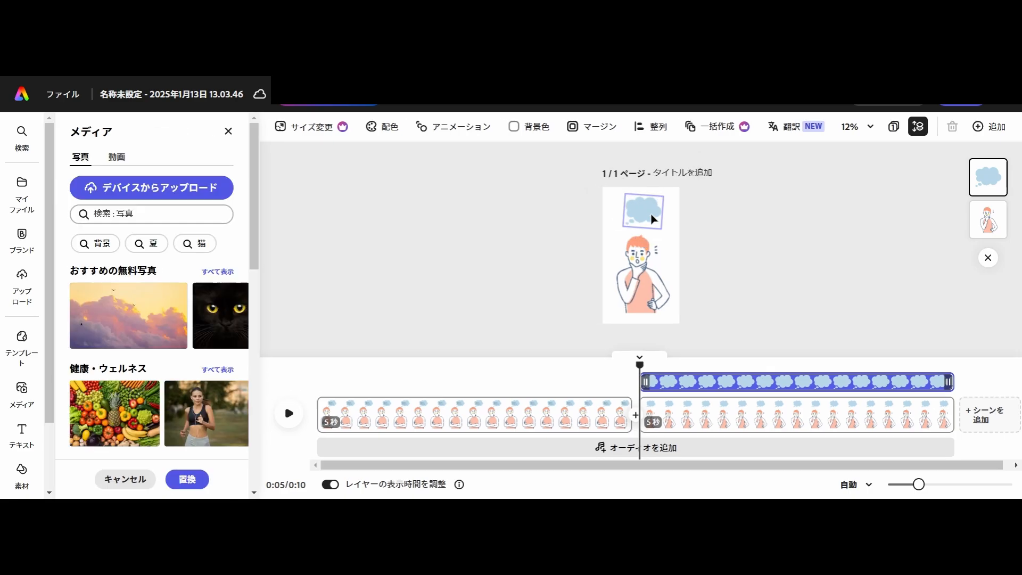
left_click_drag(645, 210, 660, 243)
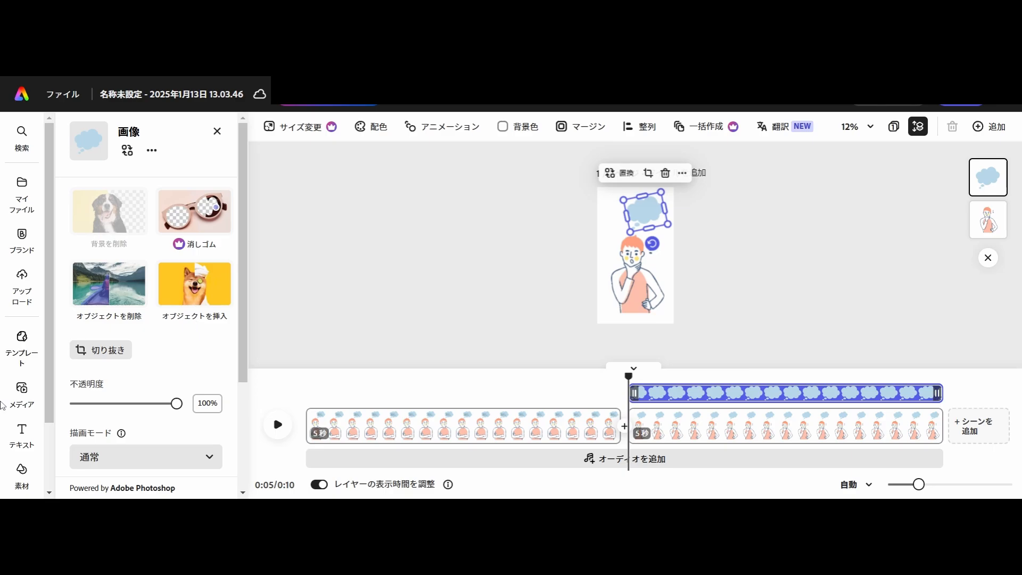
Add the text どうしよう and position it inside the cloud bubble.
left_click(27, 432)
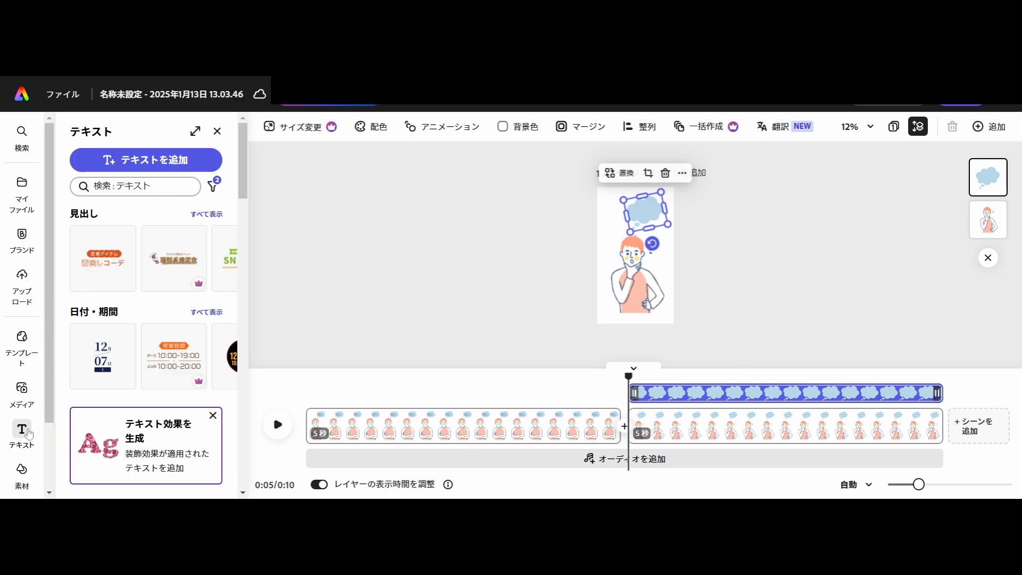
left_click(154, 160)
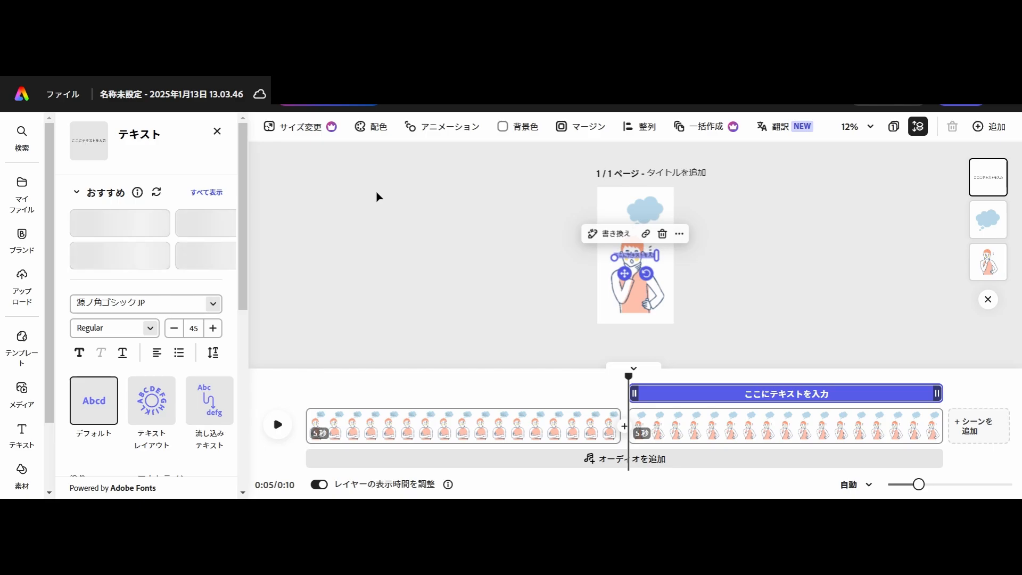
type("どうしよう")
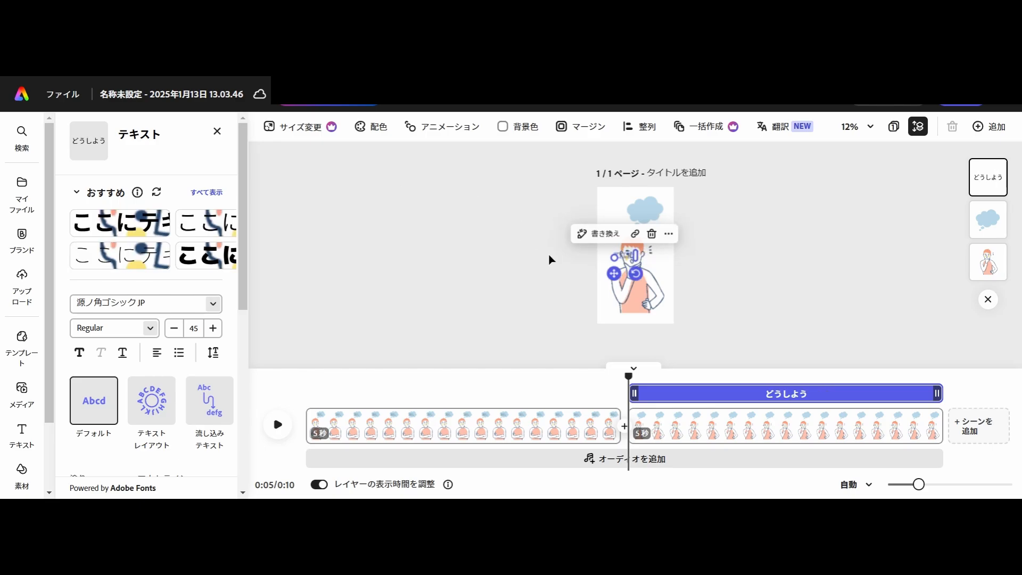
left_click_drag(632, 256, 647, 208)
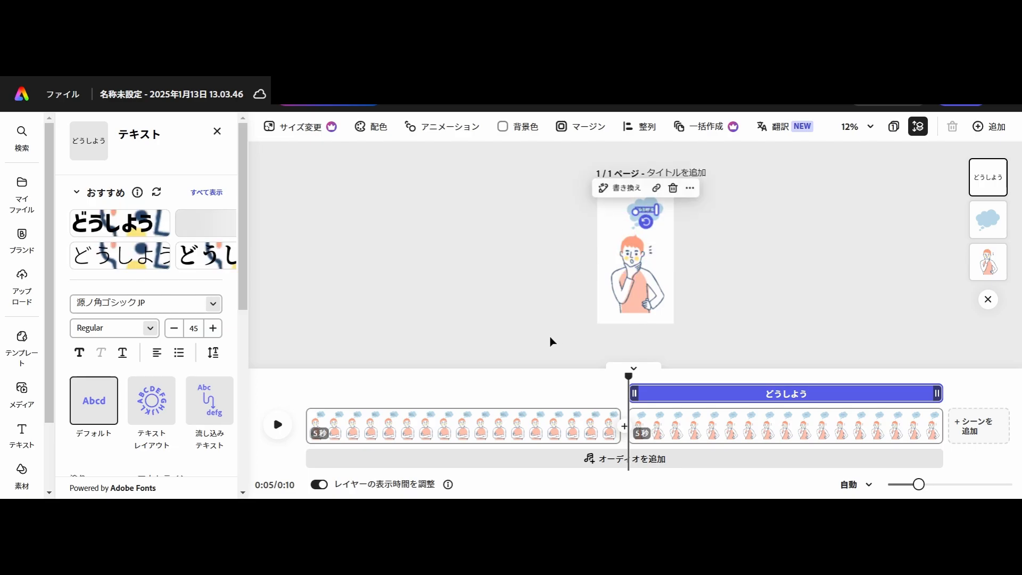
left_click(990, 399)
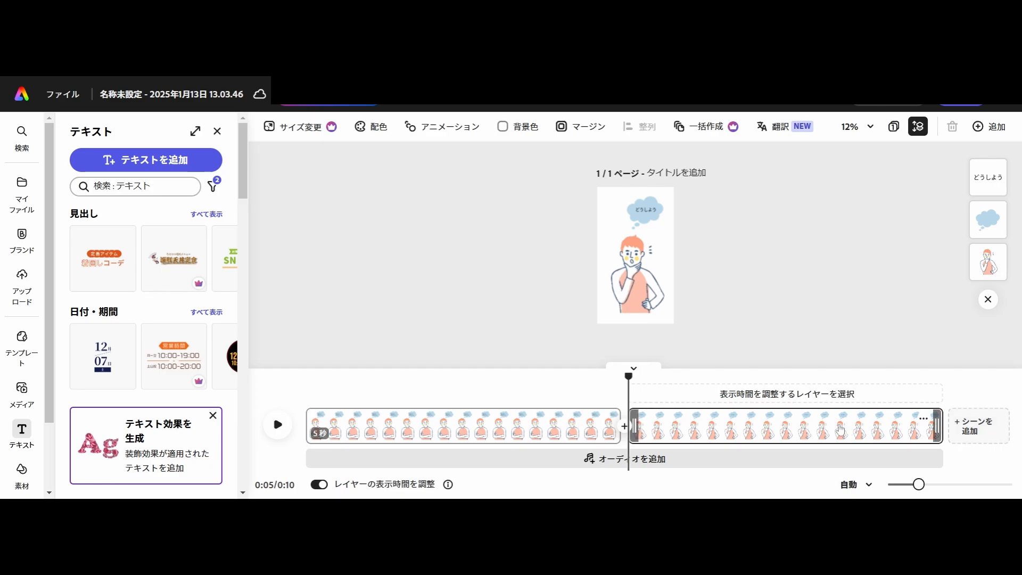
Insert a scene between the two existing ones and place the man with light bulb illustration, enlarged, in its lower part.
left_click(623, 427)
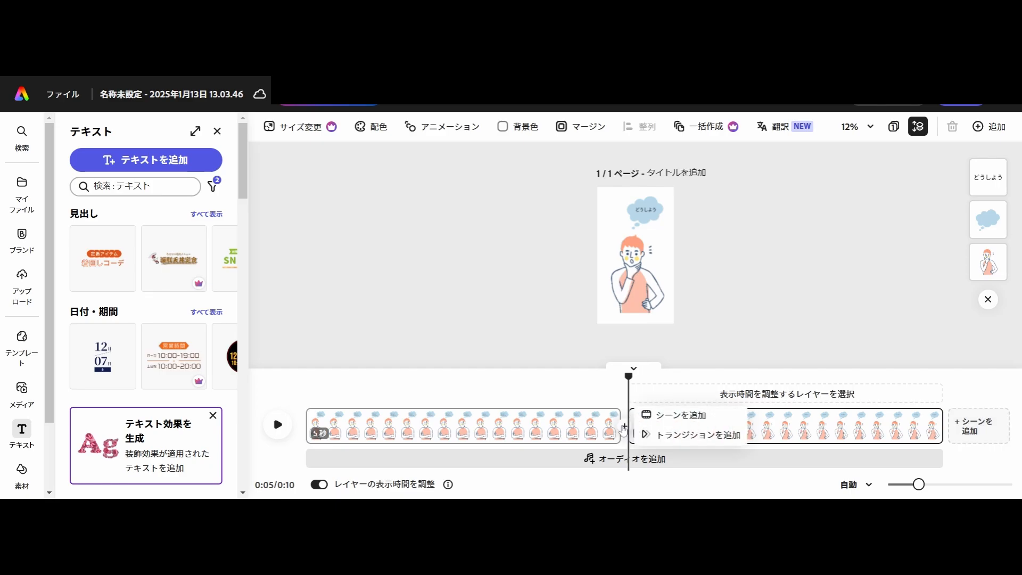
left_click(675, 416)
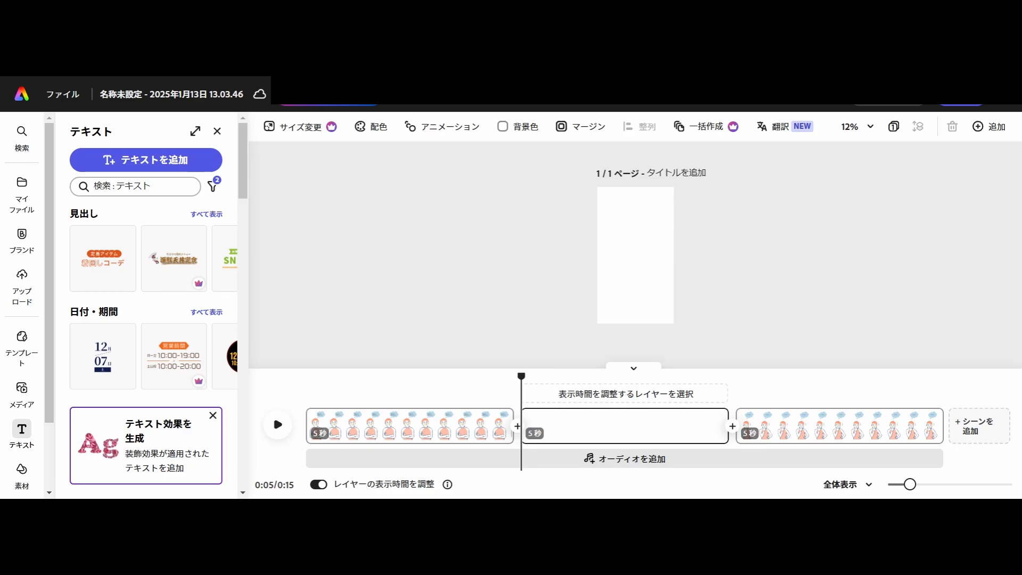
left_click_drag(660, 298, 593, 219)
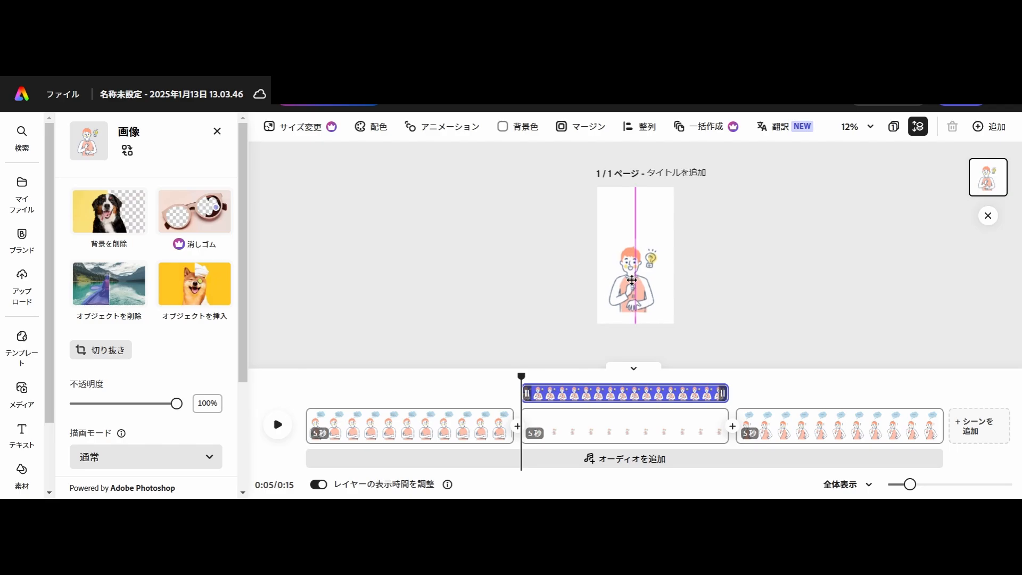
left_click(658, 281)
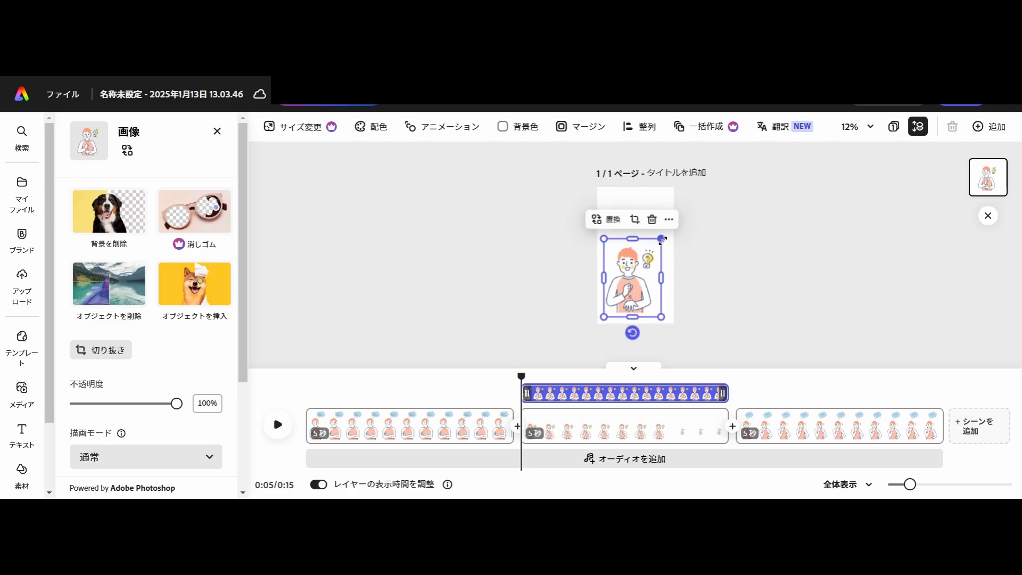
left_click_drag(661, 239, 665, 234)
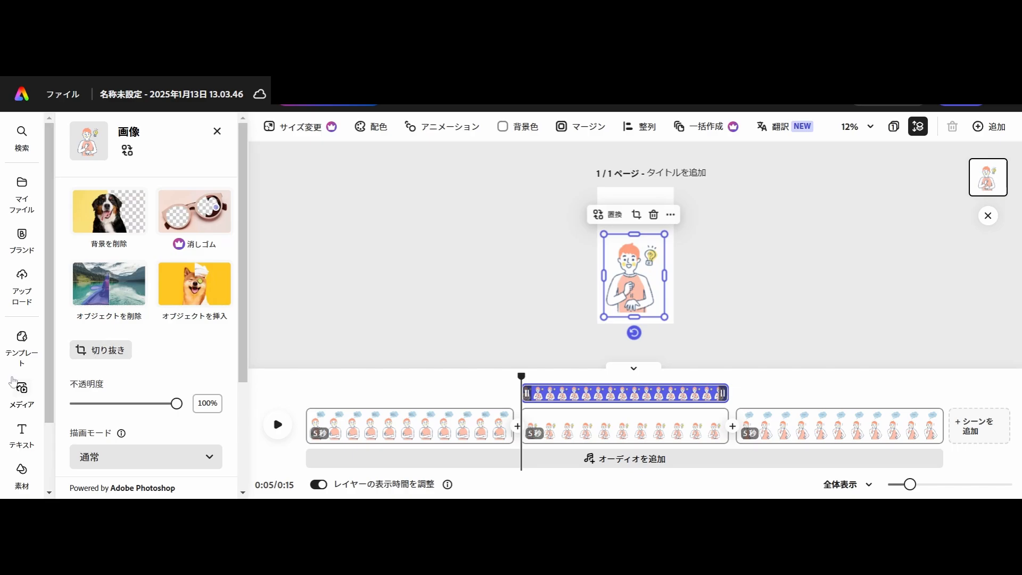
Add a text box to the scene showing the man with the light bulb.
scroll(53, 443, "down", 2)
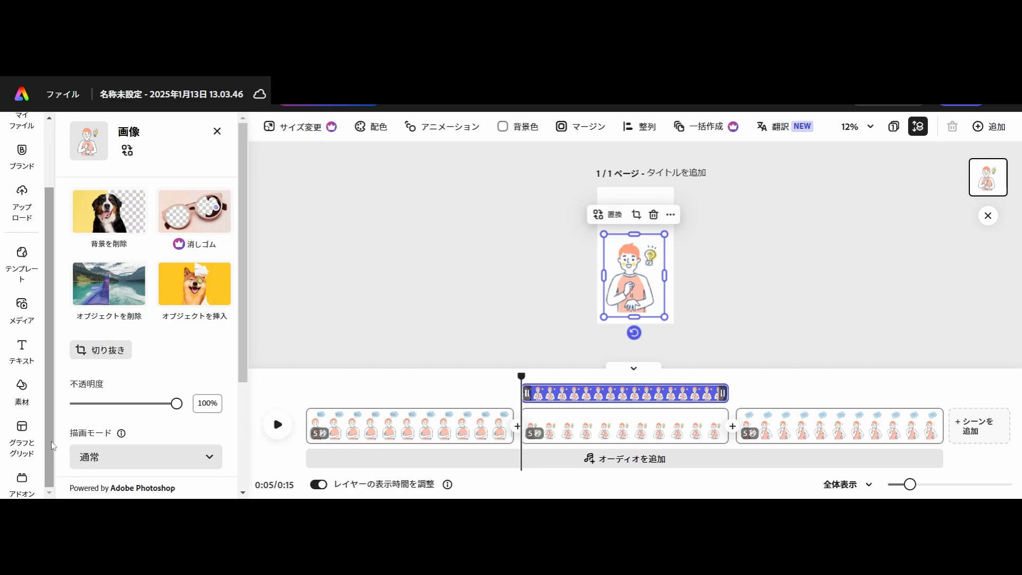
mouse_move(32, 440)
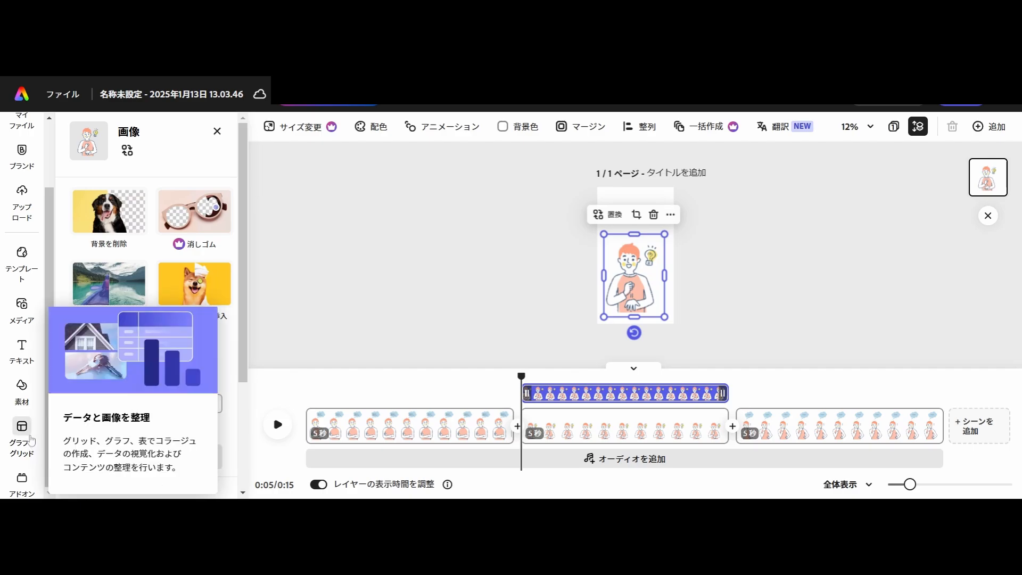
left_click(21, 346)
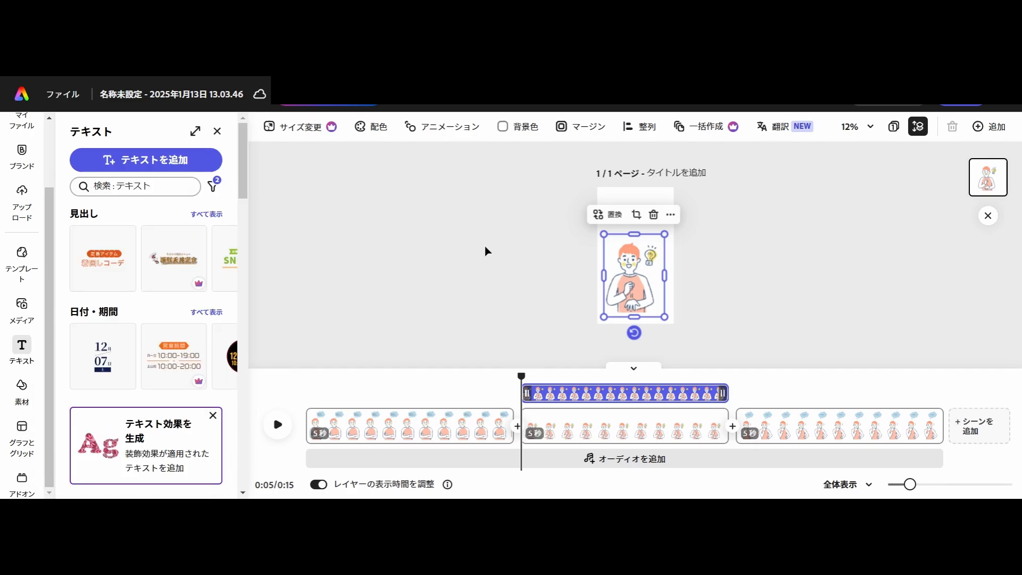
left_click(183, 161)
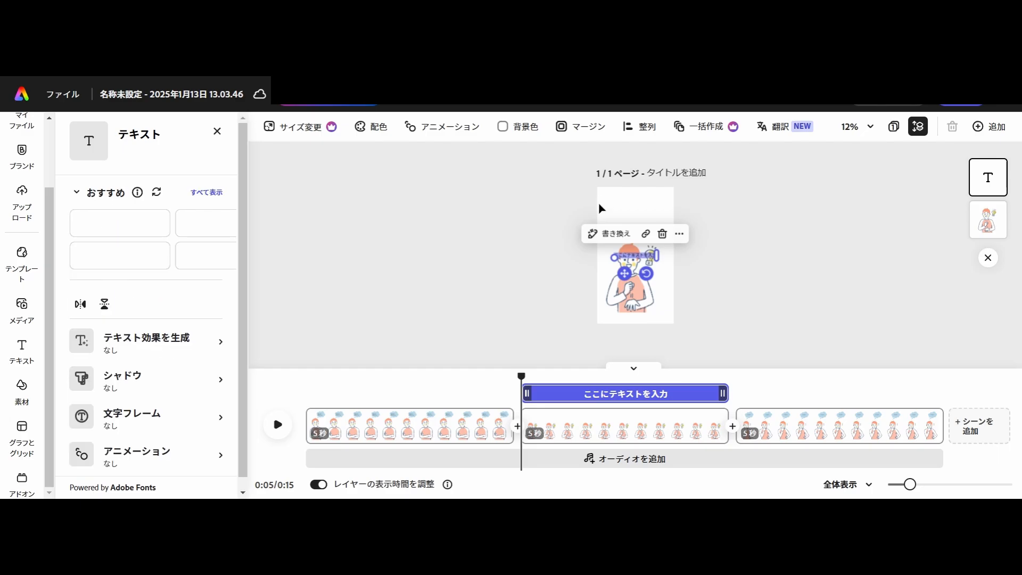
type("あ、")
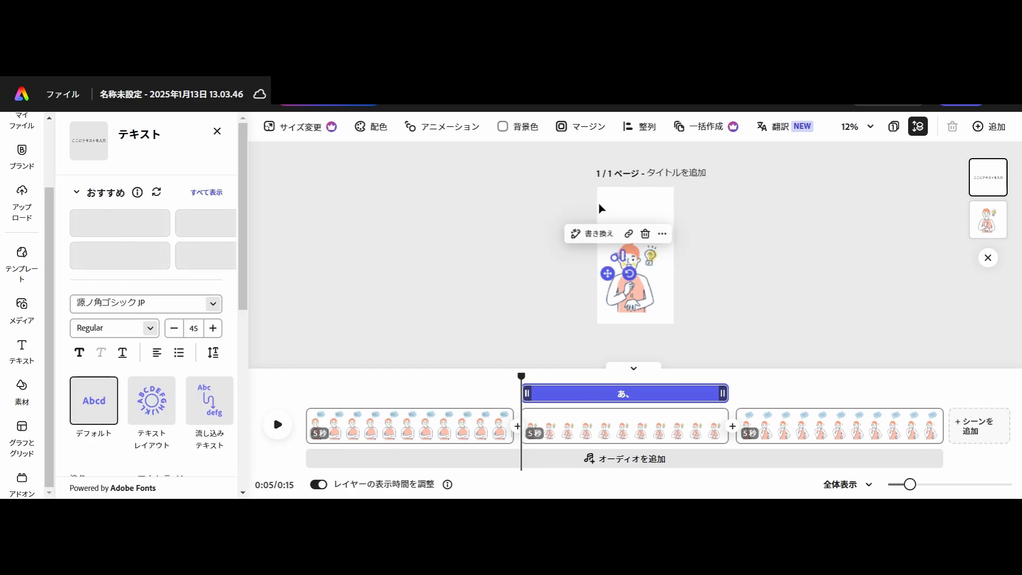
type("おたんじょうい")
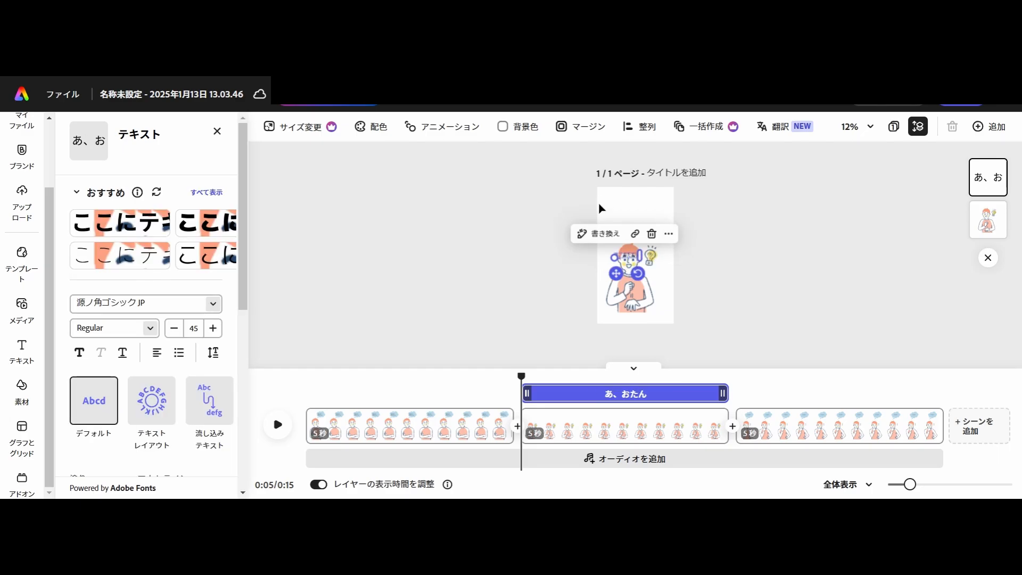
key("BackSpace")
key("BackSpace")
key("BackSpace")
key("BackSpace")
key("BackSpace")
key("BackSpace")
key("BackSpace")
key("BackSpace")
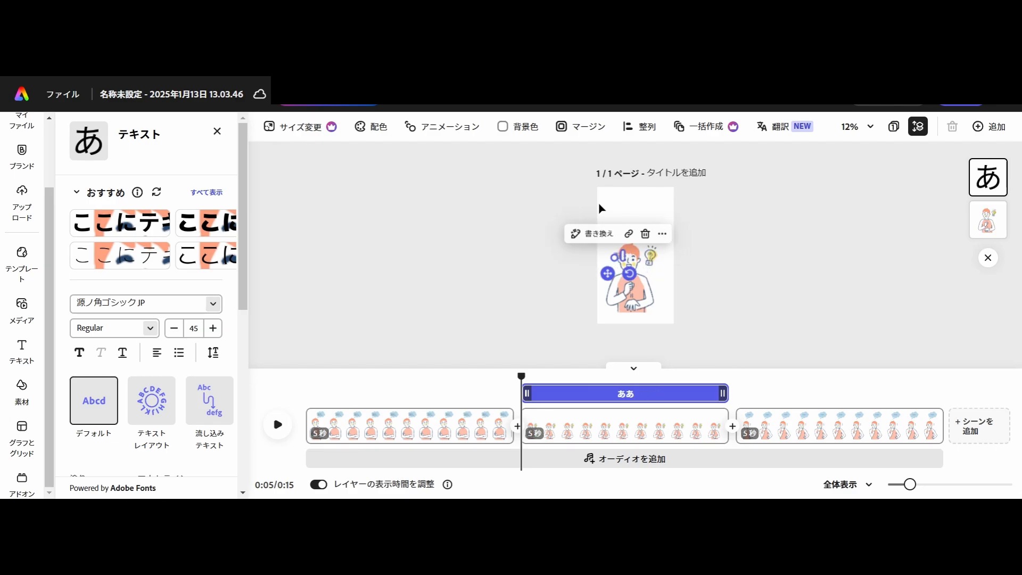
Enter the caption ああ、おあの人のお誕生日だ in the new text box.
type("あ、お")
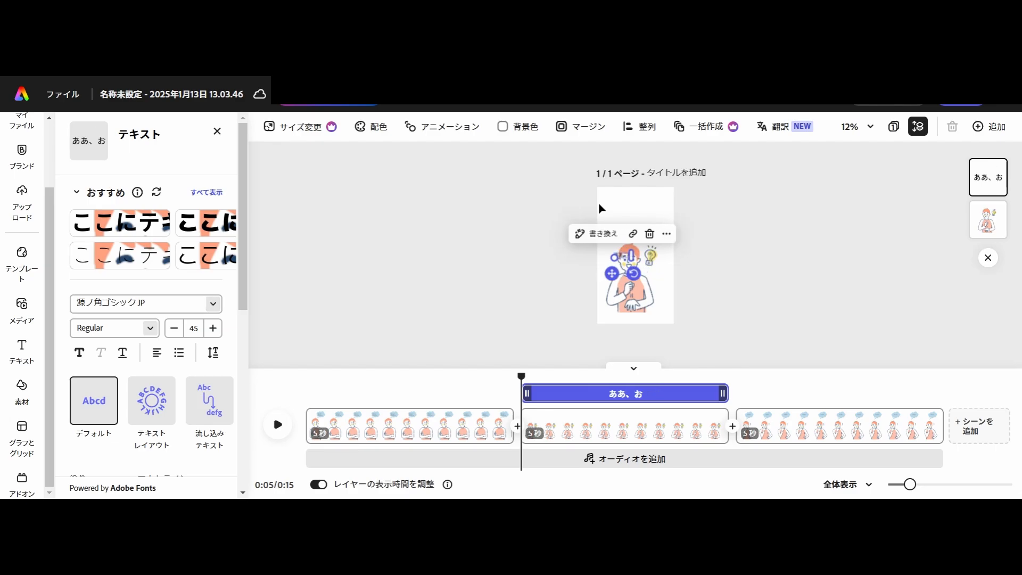
type("あの人の")
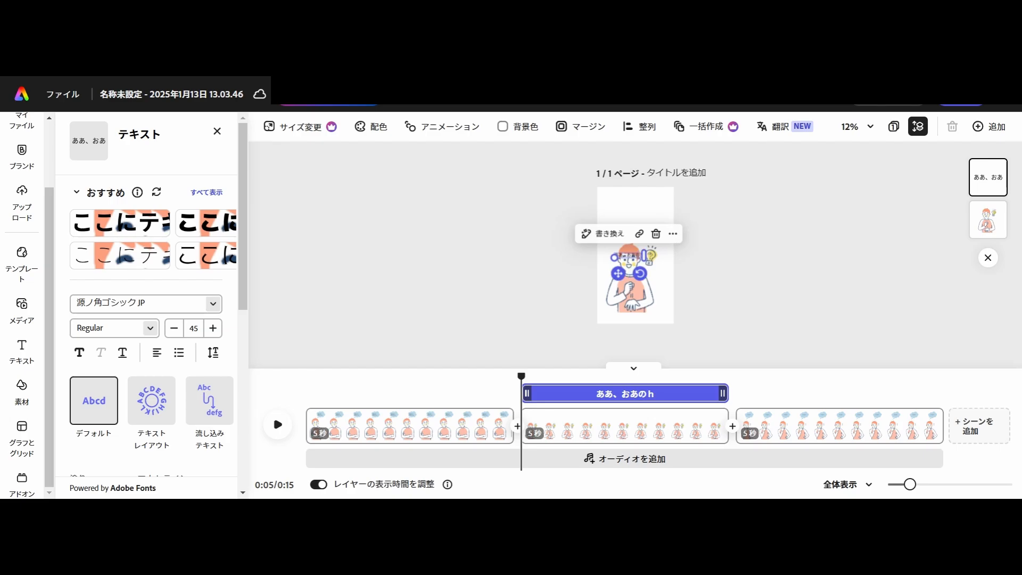
type("おたんじょうび")
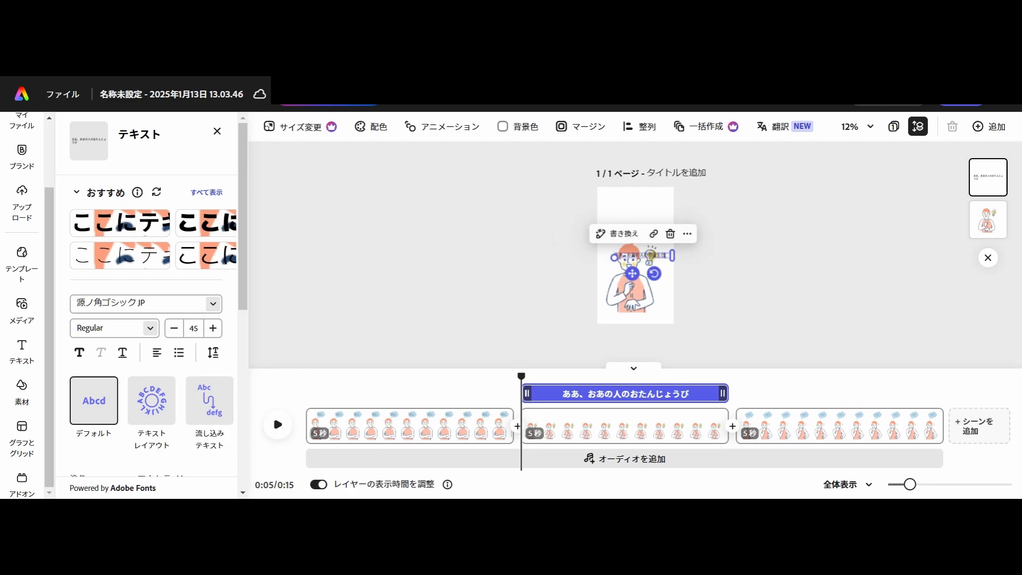
key("space")
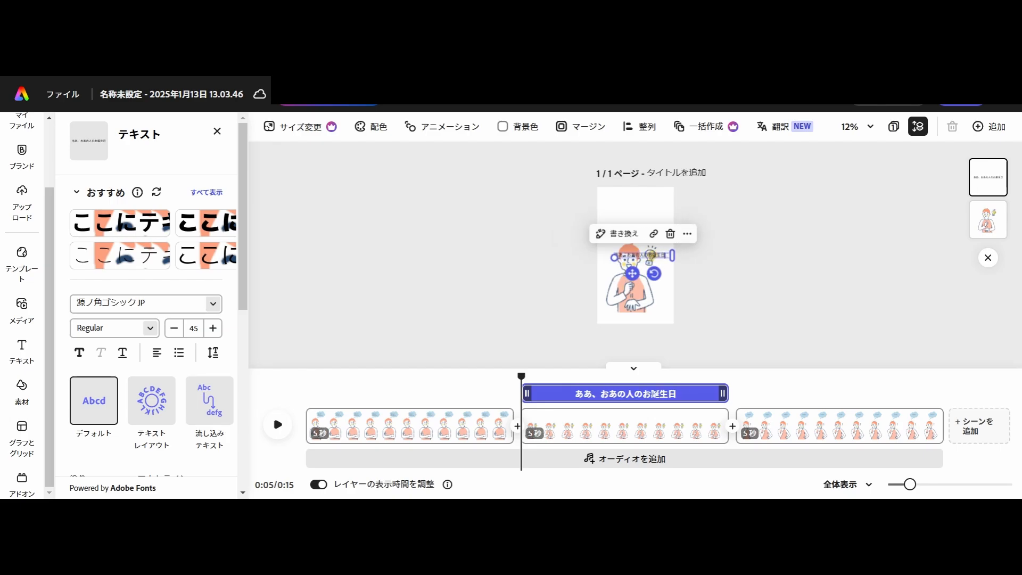
type("だｔｔ")
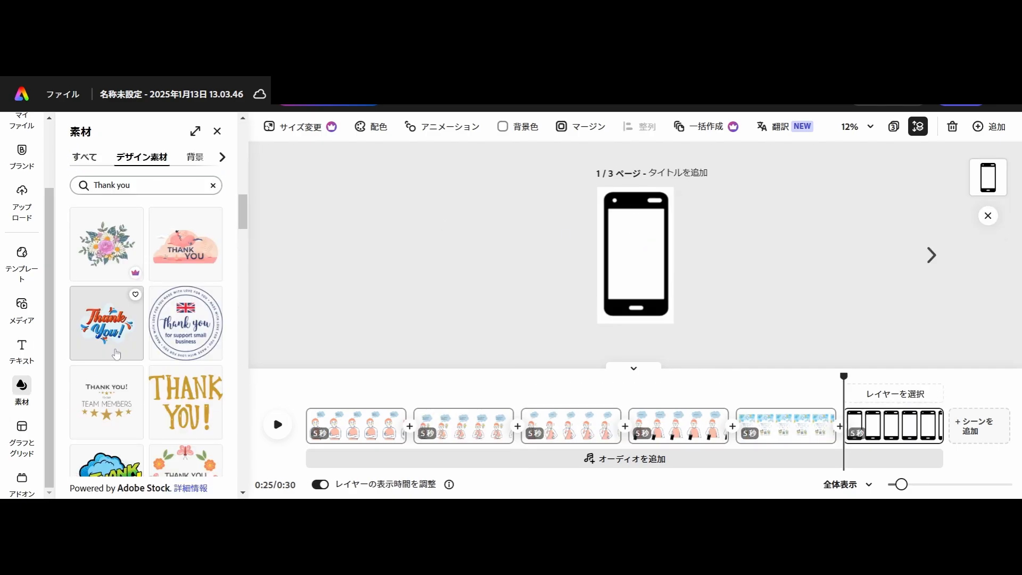
Place the gold THANK YOU! lettering from the Thank you design elements in the middle of the phone's display.
scroll(117, 354, "down", 3)
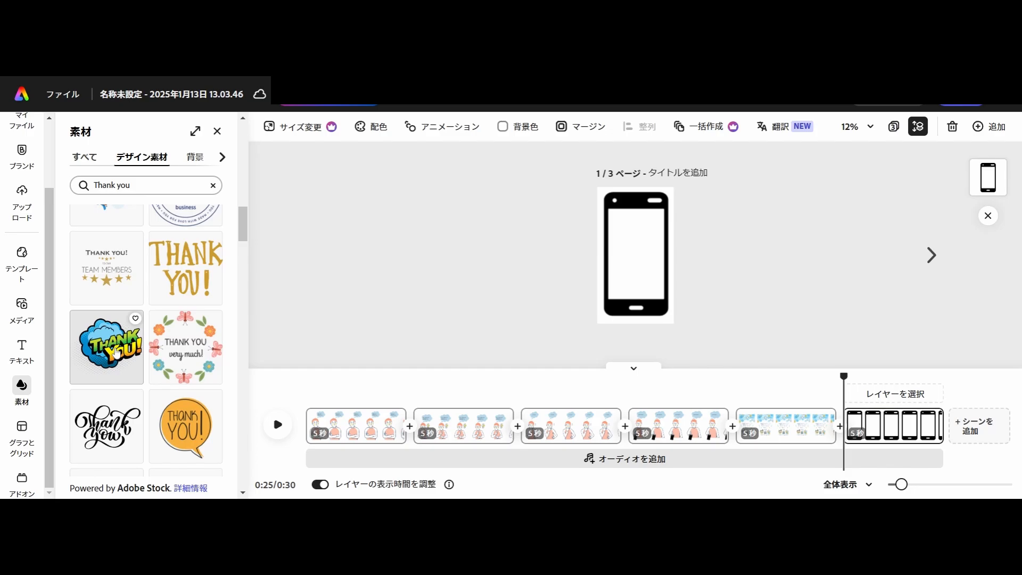
left_click_drag(185, 268, 636, 255)
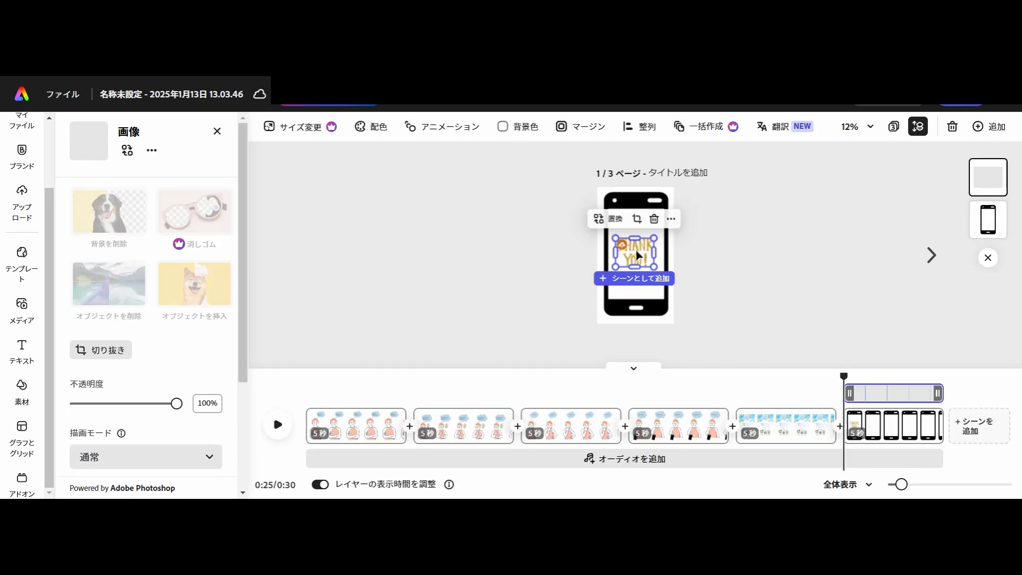
left_click(759, 242)
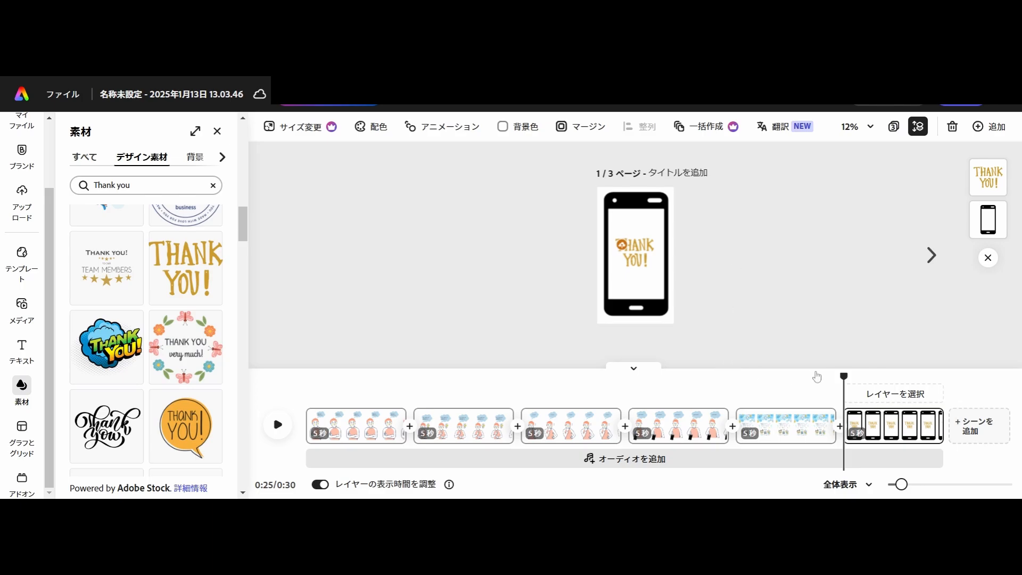
Enlarge the birthday card image in the fifth scene to nearly the page width and reposition it around the middle of the page.
left_click_drag(837, 377, 889, 376)
left_click_drag(893, 338, 806, 341)
left_click(634, 275)
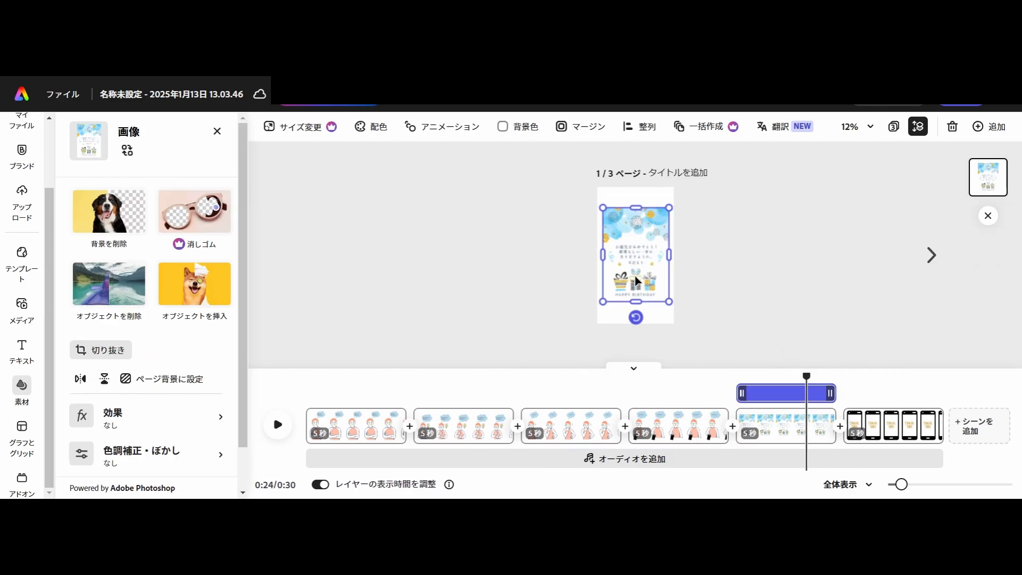
left_click_drag(602, 301, 597, 319)
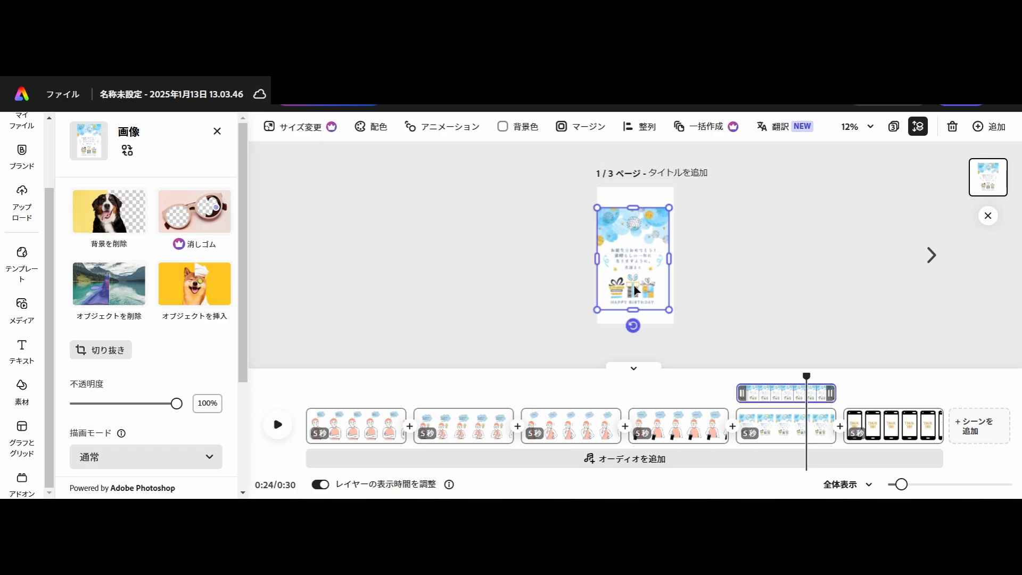
left_click_drag(630, 277, 638, 287)
left_click(770, 263)
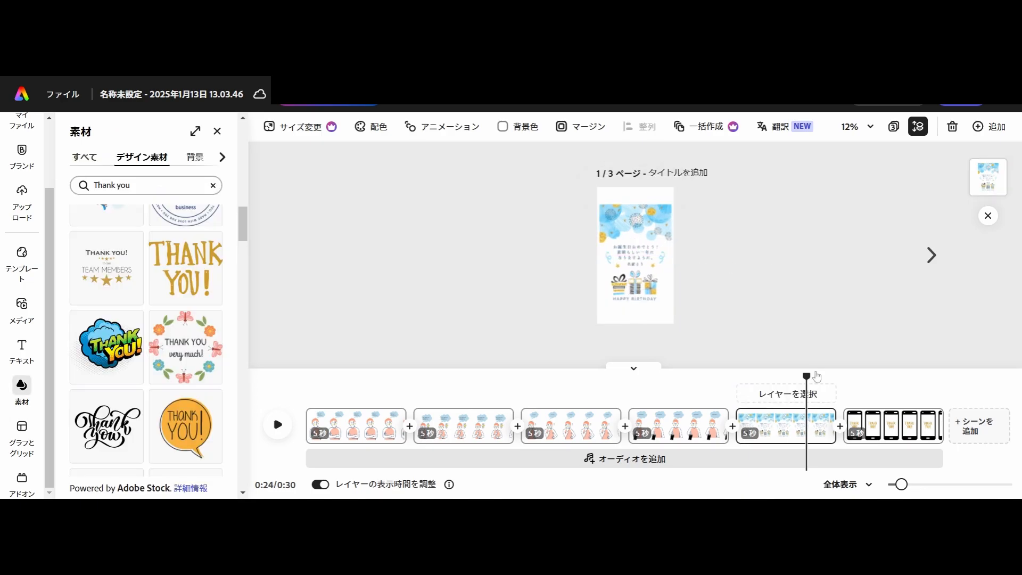
Scrub through the timeline back to its start and play the whole video to review all the scenes.
left_click_drag(806, 375, 943, 376)
left_click_drag(955, 318, 216, 333)
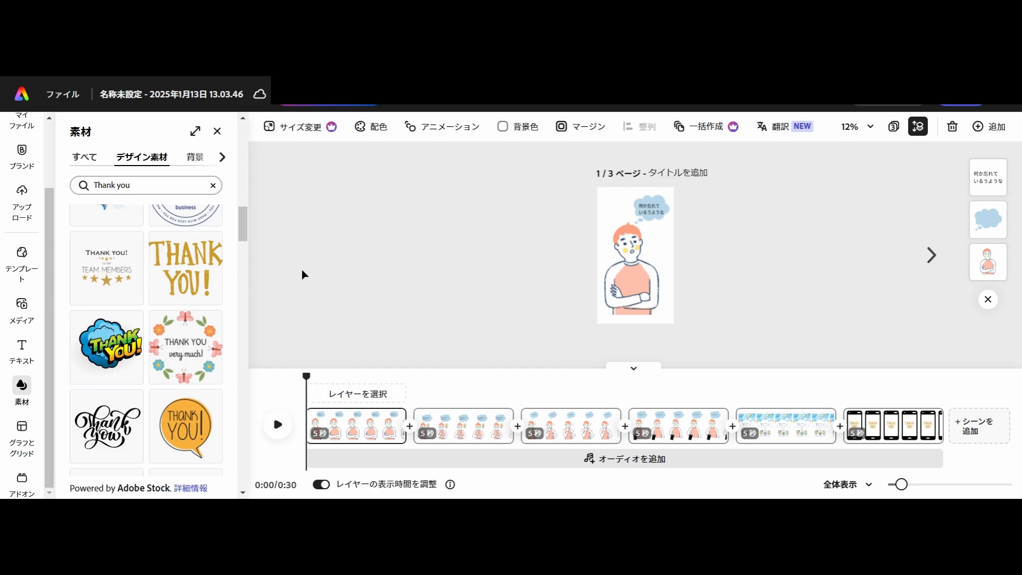
left_click(278, 425)
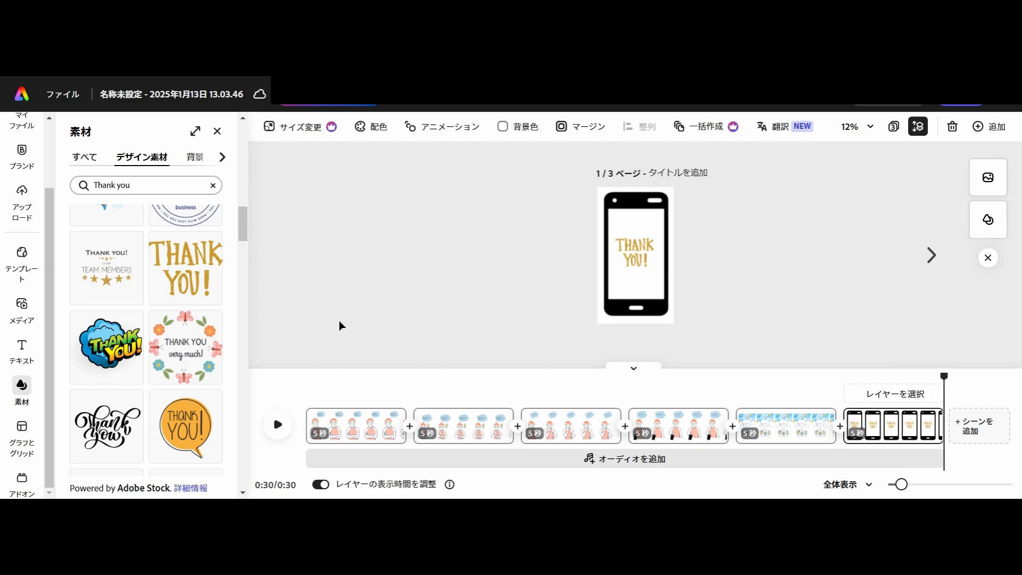
Select the first scene, showing the man with folded arms, in the timeline.
left_click(367, 434)
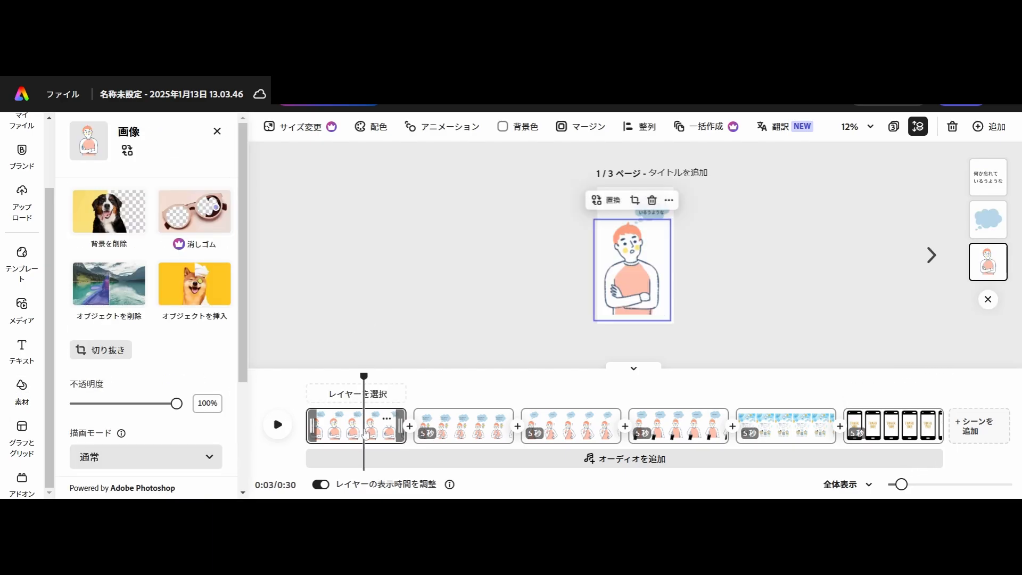